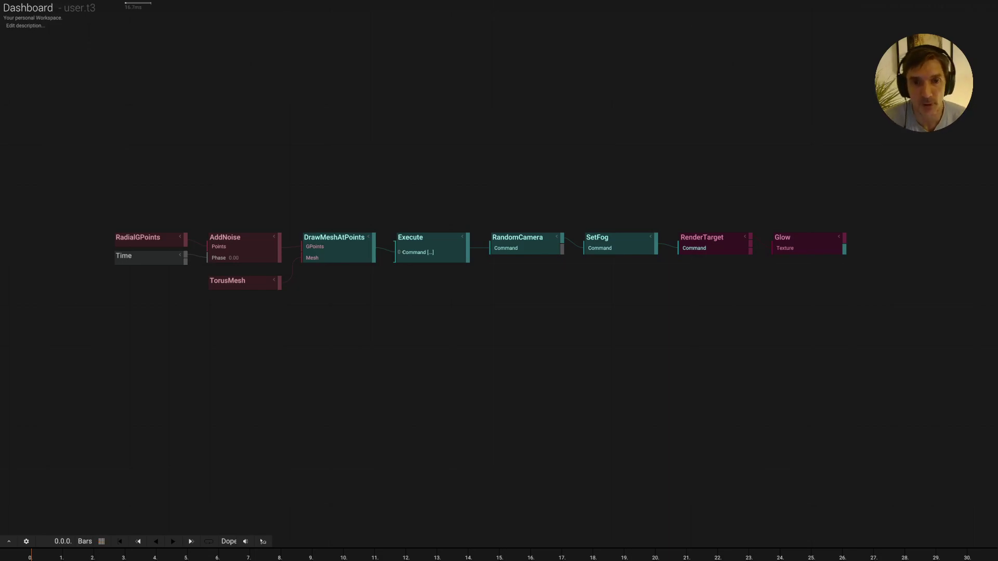
Select t.bone (USB MICROPHONE) as the audio analysis source in the playback and audio settings.
{"action": "left_click_drag", "start_coordinate": [431, 365], "coordinate": [441, 343]}
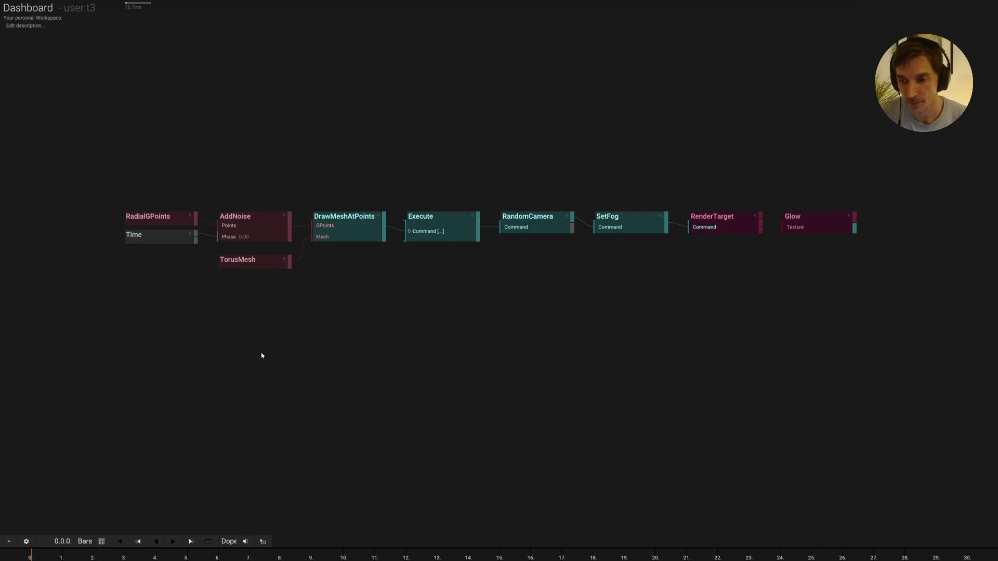
{"action": "left_click", "coordinate": [26, 542]}
{"action": "left_click_drag", "start_coordinate": [116, 450], "coordinate": [425, 335]}
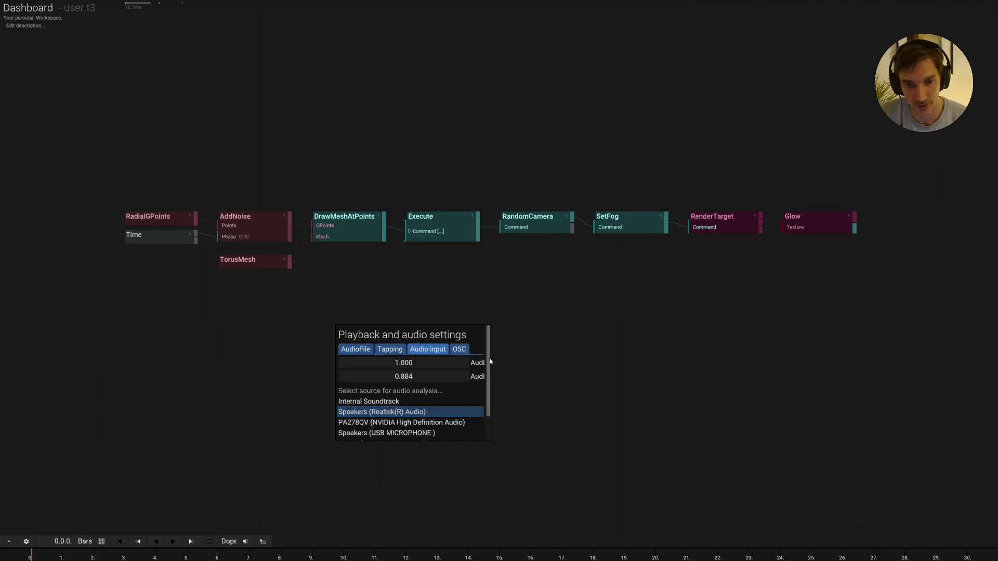
{"action": "left_click_drag", "start_coordinate": [489, 362], "coordinate": [489, 390]}
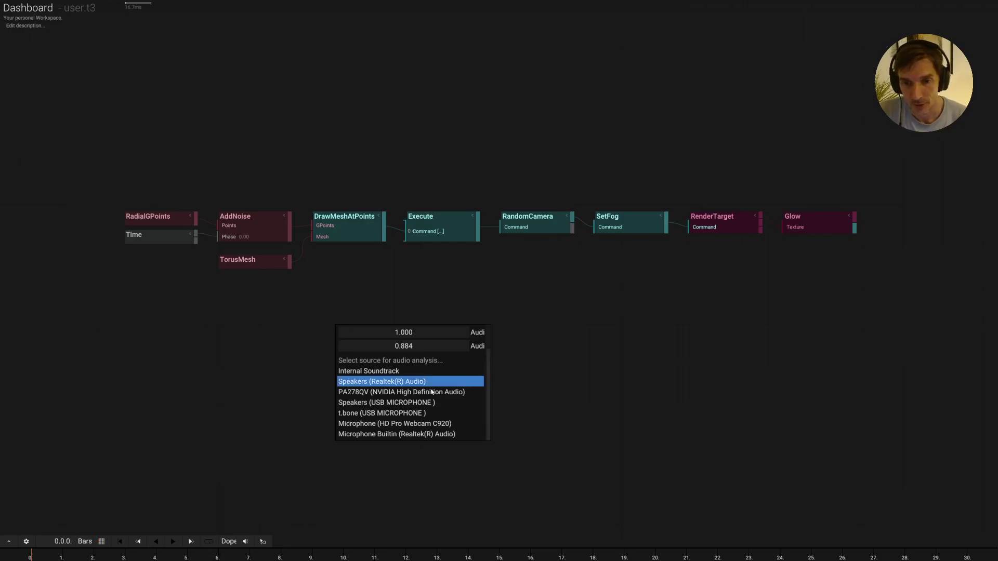
{"action": "left_click", "coordinate": [398, 414]}
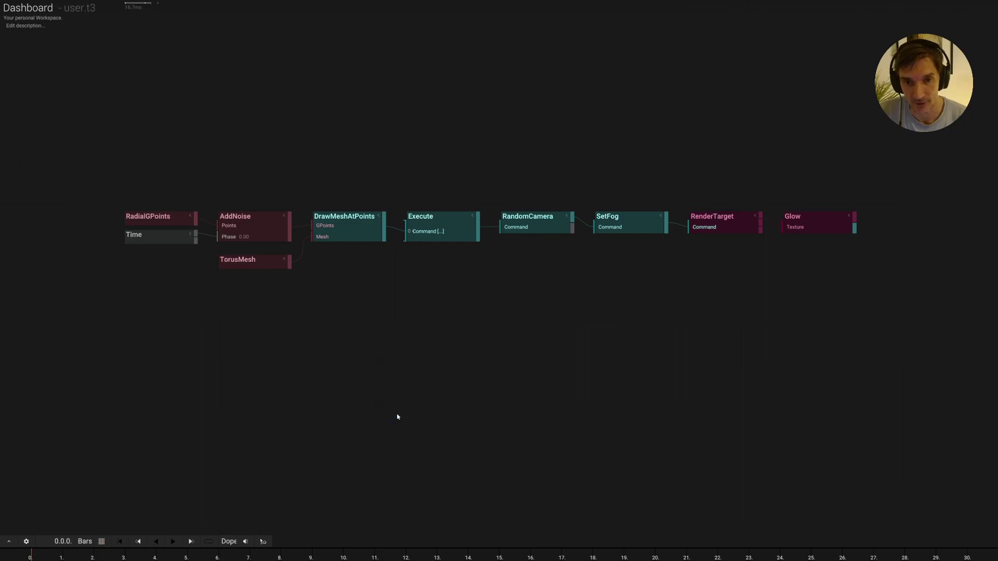
Add an AudioReaction operator in the empty space below the existing operator chain.
{"action": "left_click", "coordinate": [456, 382]}
{"action": "type", "text": "audio"}
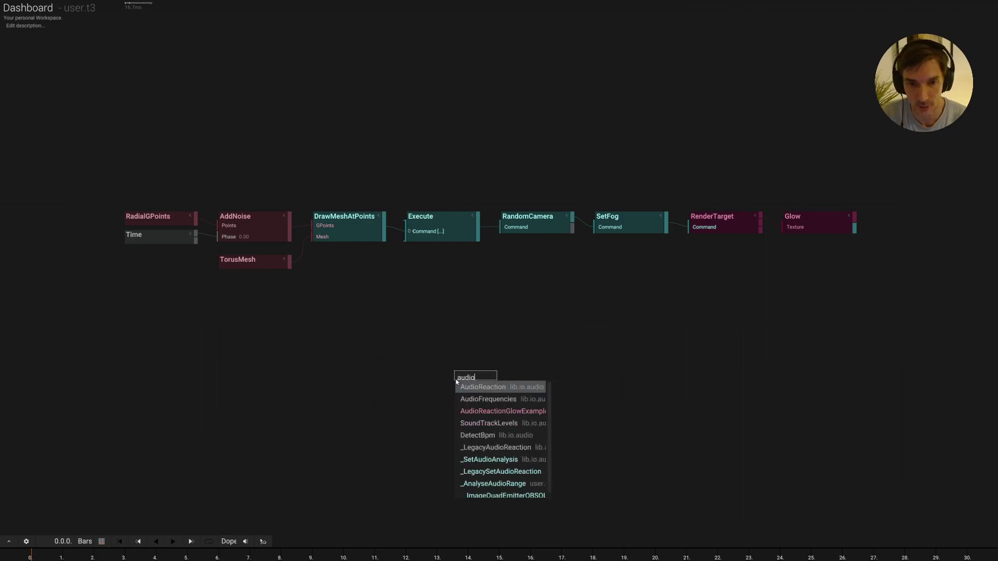
{"action": "key", "text": "Return"}
{"action": "scroll", "coordinate": [472, 376], "scroll_direction": "up", "scroll_amount": 3}
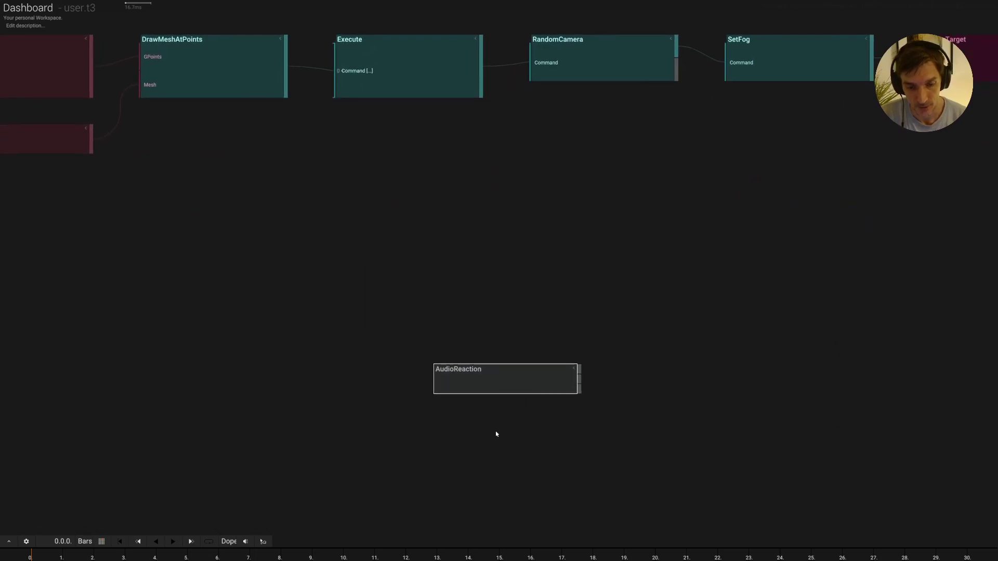
{"action": "left_click_drag", "start_coordinate": [516, 387], "coordinate": [451, 312]}
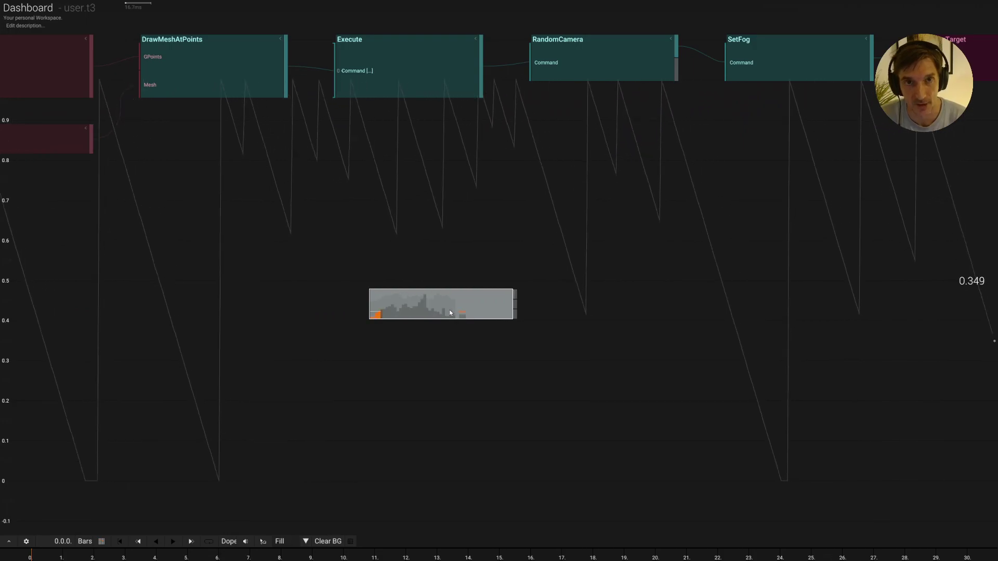
{"action": "scroll", "coordinate": [450, 313], "scroll_direction": "up", "scroll_amount": 2}
{"action": "scroll", "coordinate": [450, 313], "scroll_direction": "up", "scroll_amount": 1}
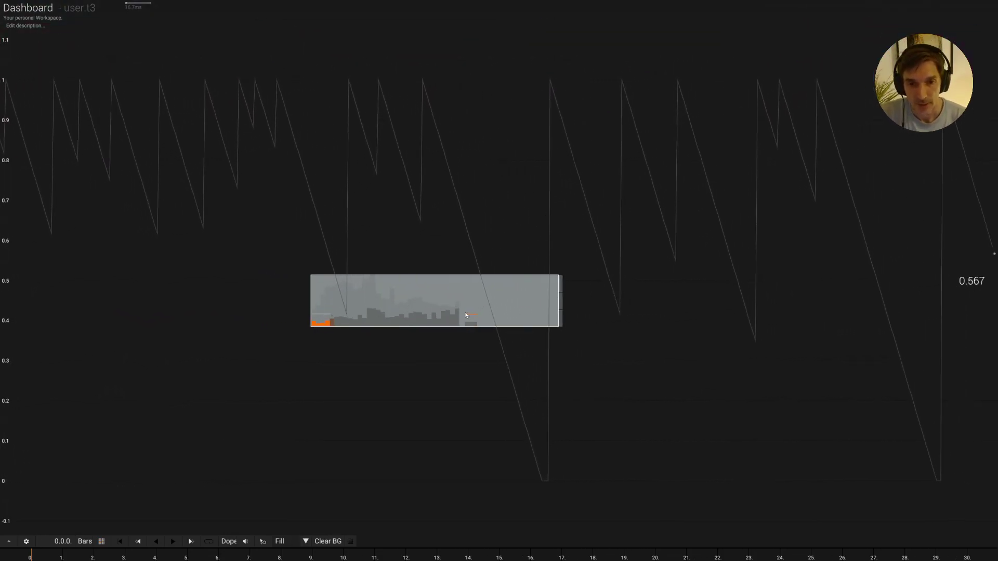
{"action": "left_click_drag", "start_coordinate": [465, 316], "coordinate": [434, 364]}
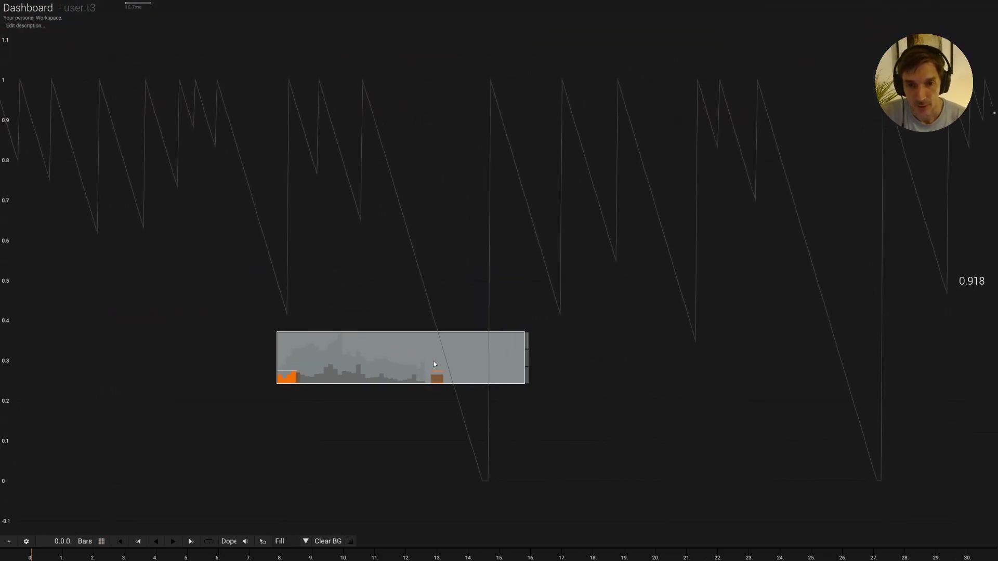
Try AudioReaction's InputBand options RawFft, NormalizedFft, FrequencyBands and FrequencyBandsPeaks, and finish on FrequencyBandsAttacks.
{"action": "left_click", "coordinate": [405, 364]}
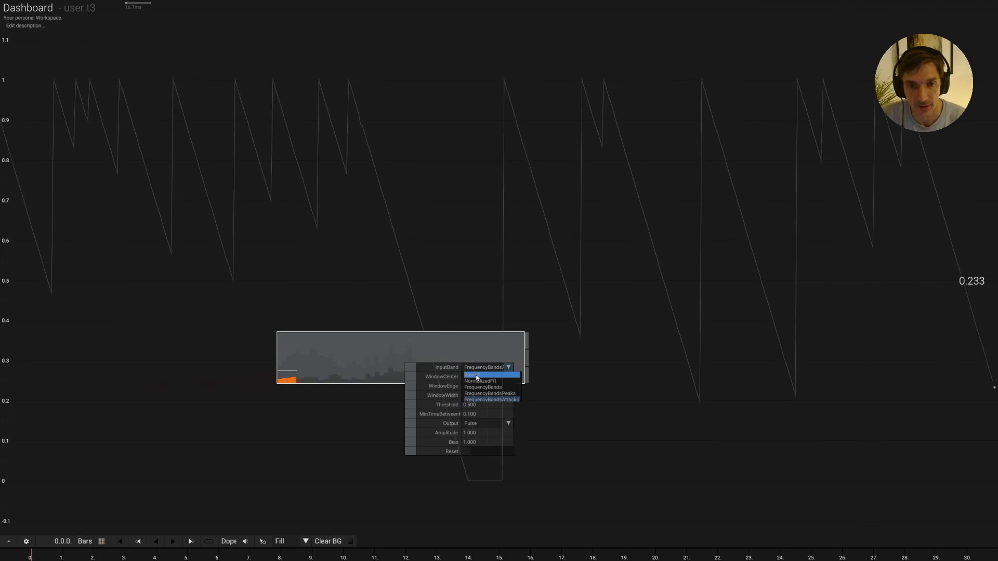
{"action": "left_click", "coordinate": [477, 376]}
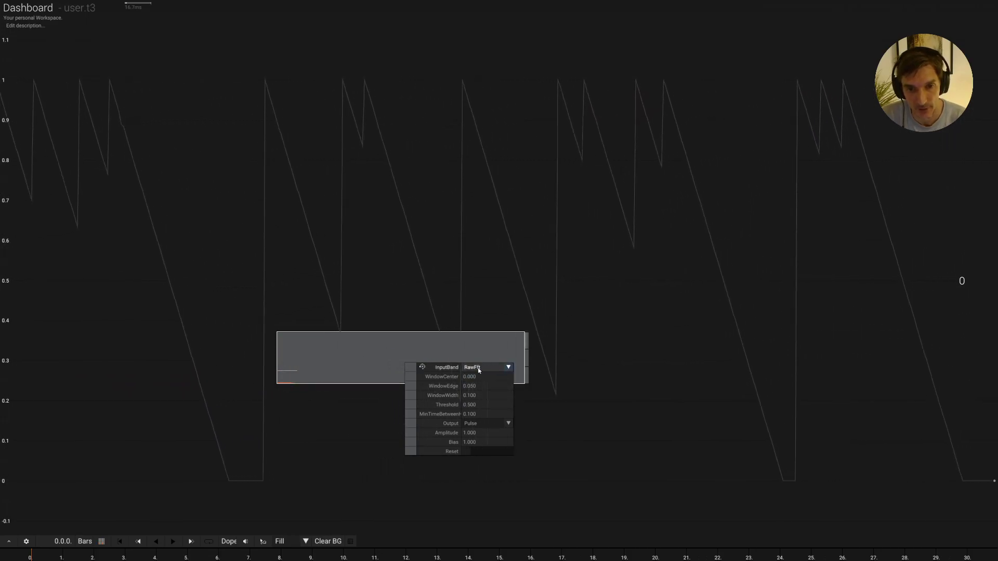
{"action": "left_click", "coordinate": [482, 369]}
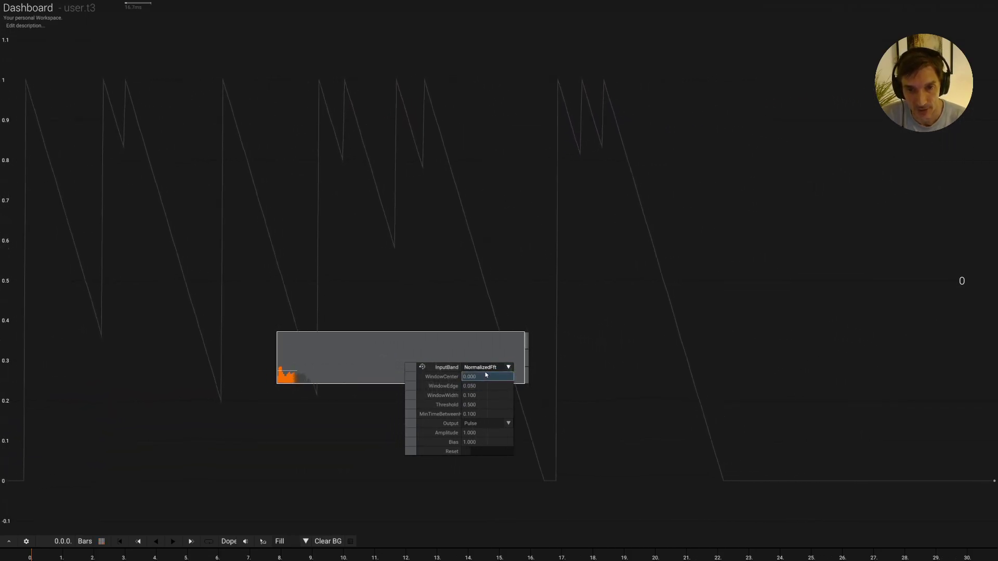
{"action": "left_click", "coordinate": [484, 388]}
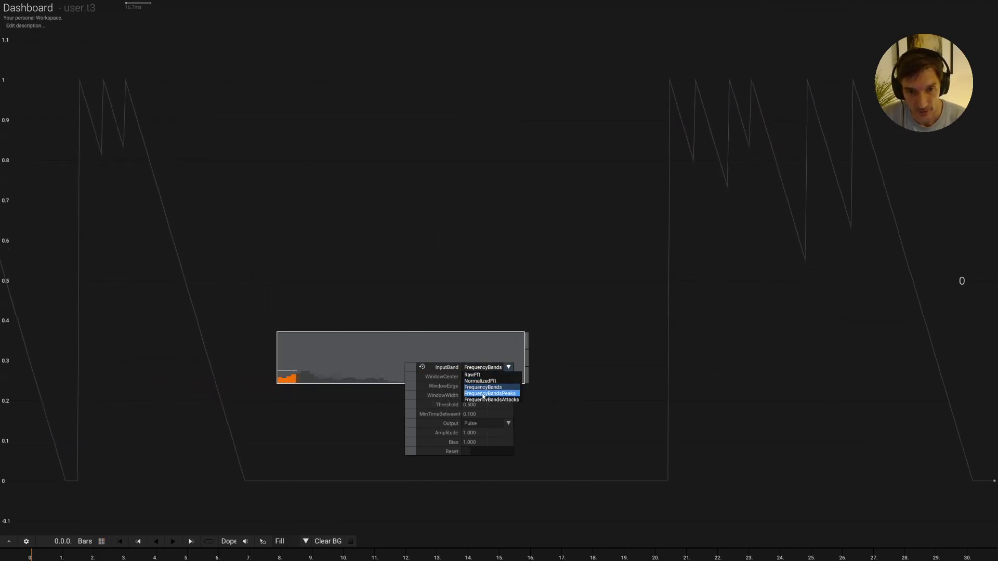
{"action": "left_click", "coordinate": [484, 394]}
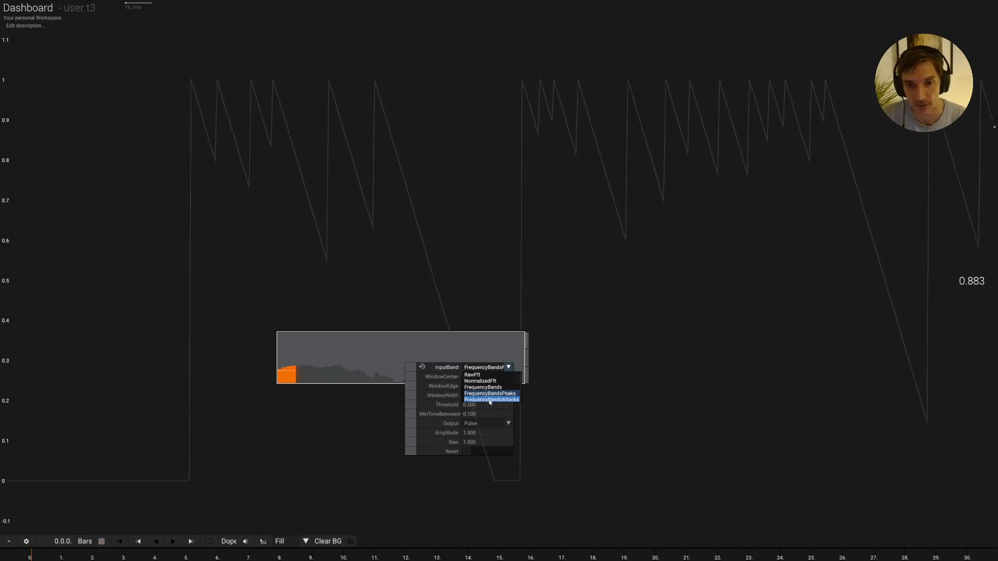
{"action": "left_click", "coordinate": [490, 400]}
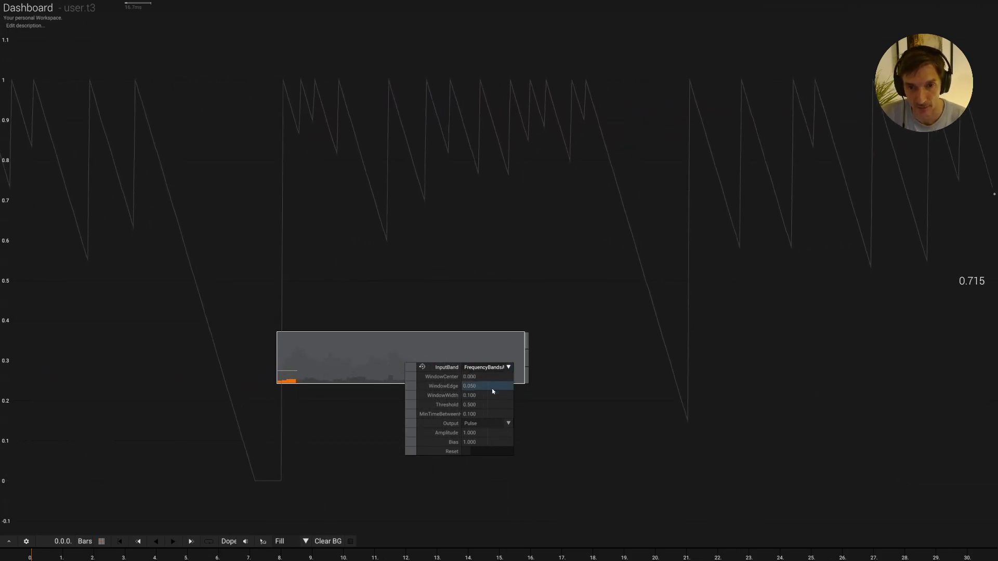
{"action": "left_click", "coordinate": [416, 369]}
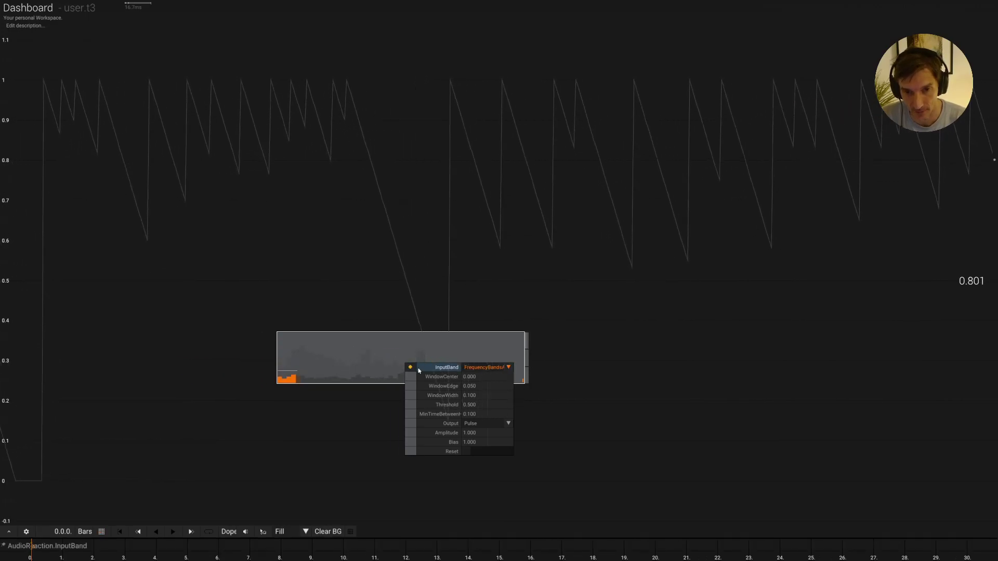
{"action": "right_click", "coordinate": [419, 369]}
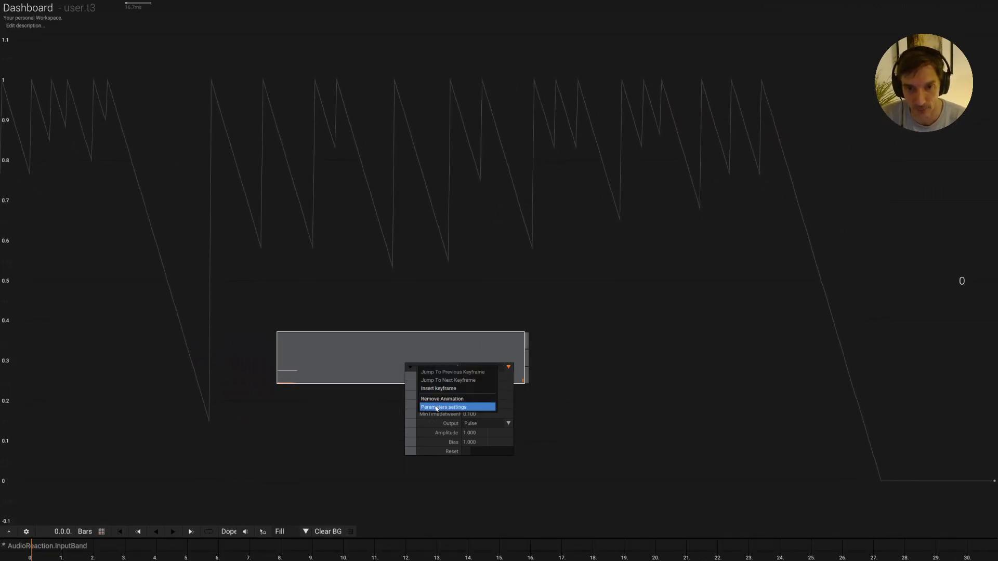
{"action": "left_click", "coordinate": [438, 400]}
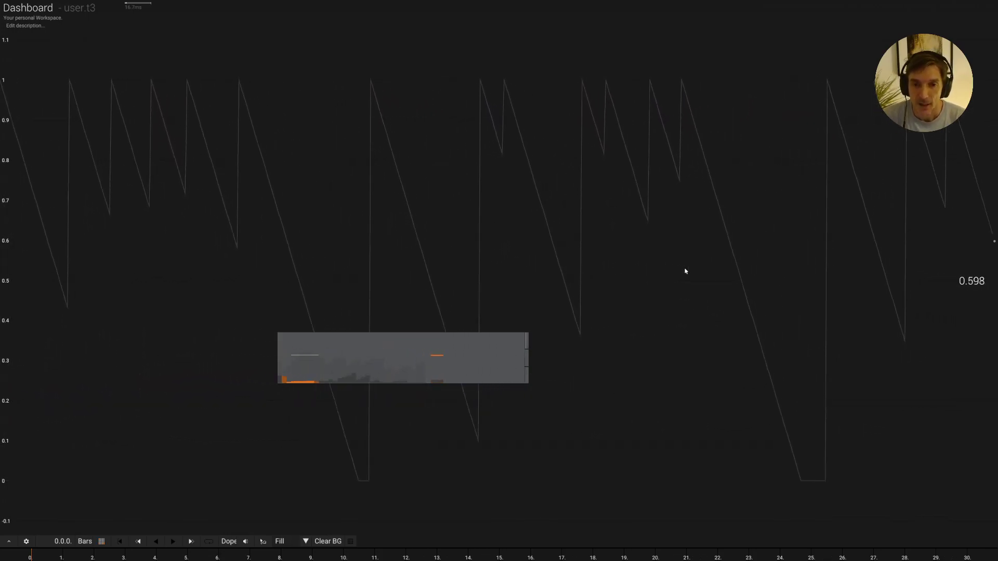
Select the Glow operator at the end of the chain and pin it to display its rendered output.
{"action": "scroll", "coordinate": [631, 247], "scroll_direction": "down", "scroll_amount": 3}
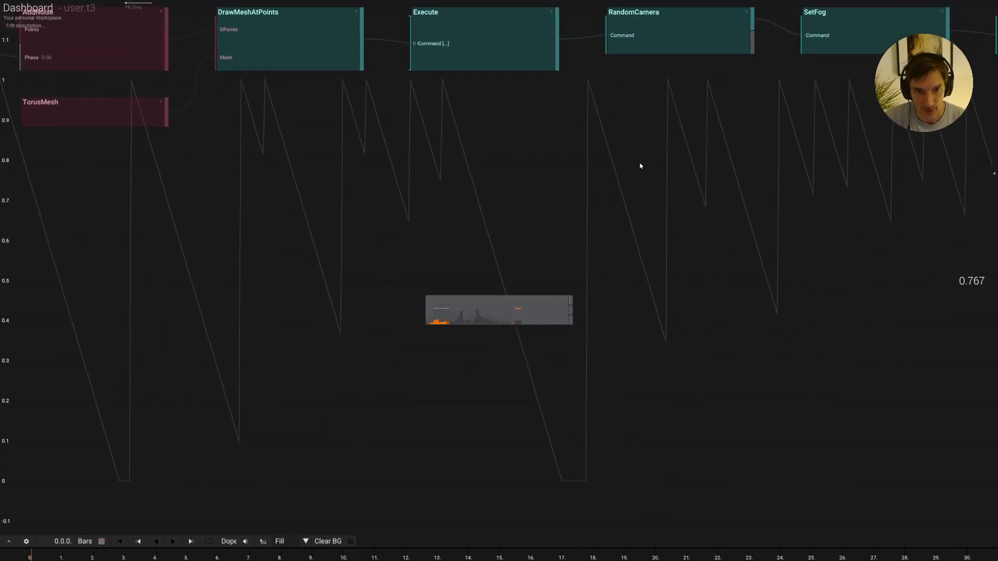
{"action": "left_click_drag", "start_coordinate": [640, 166], "coordinate": [642, 285]}
{"action": "scroll", "coordinate": [588, 285], "scroll_direction": "down", "scroll_amount": 3}
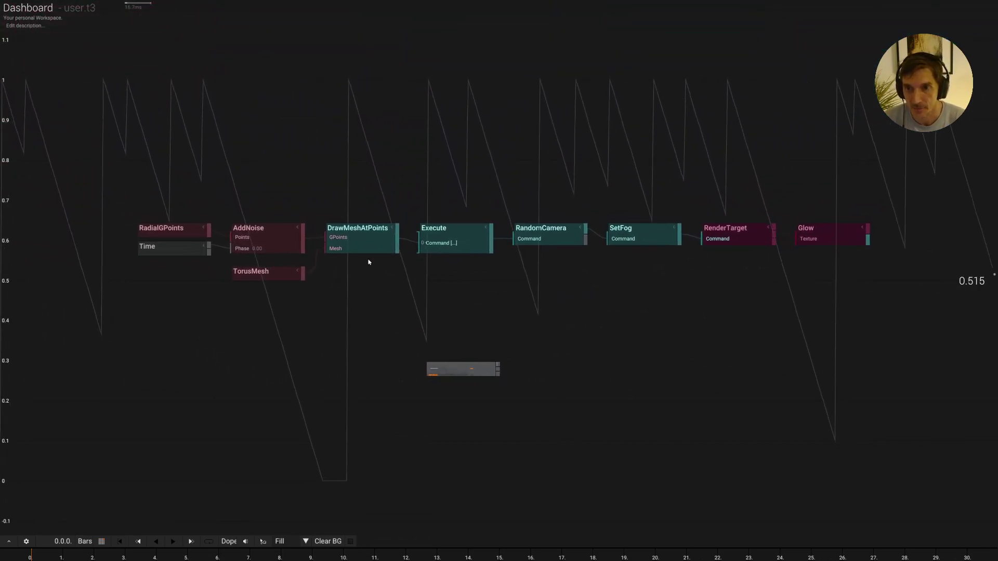
{"action": "left_click_drag", "start_coordinate": [828, 155], "coordinate": [833, 260]}
{"action": "key", "text": "p"}
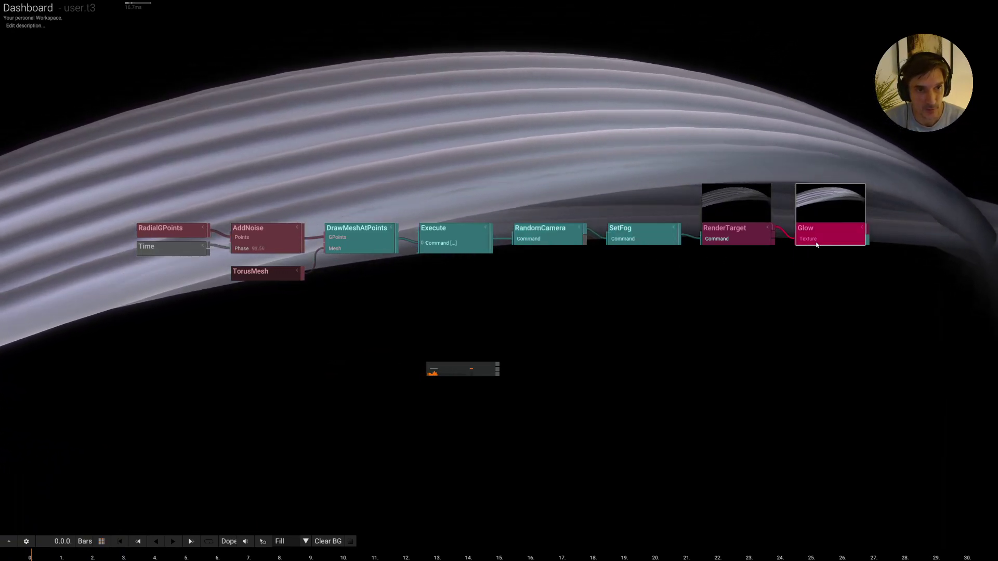
Move the AudioReaction operator closer to TorusMesh and set the audio analysis source to Speakers (Realtek(R) Audio).
{"action": "left_click_drag", "start_coordinate": [438, 374], "coordinate": [307, 379]}
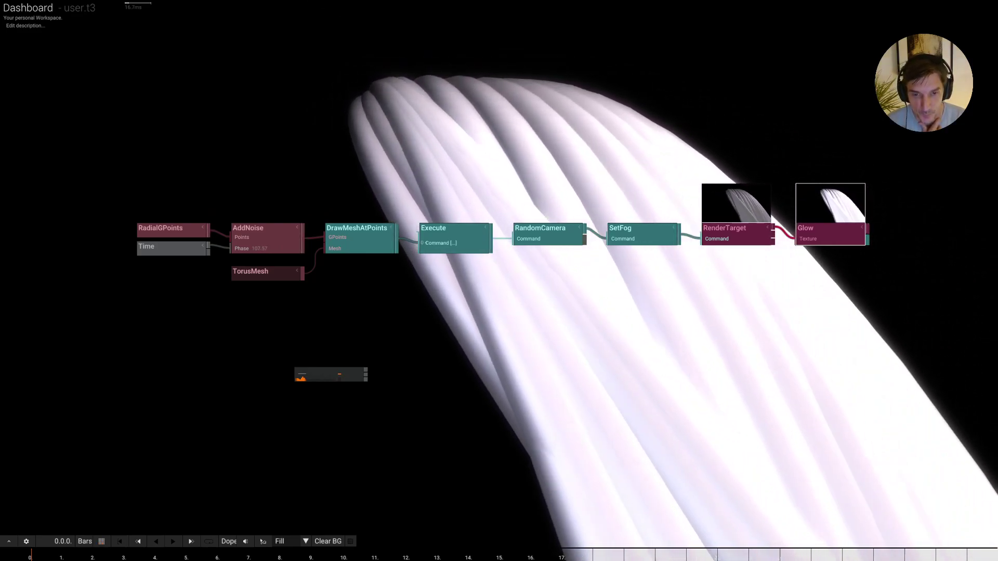
{"action": "left_click_drag", "start_coordinate": [495, 381], "coordinate": [509, 373]}
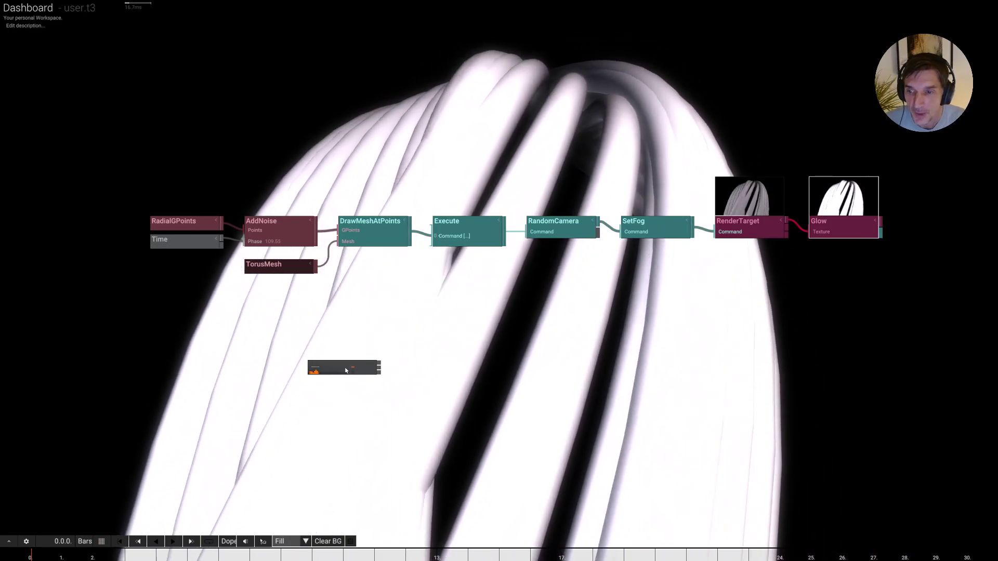
{"action": "left_click", "coordinate": [30, 543]}
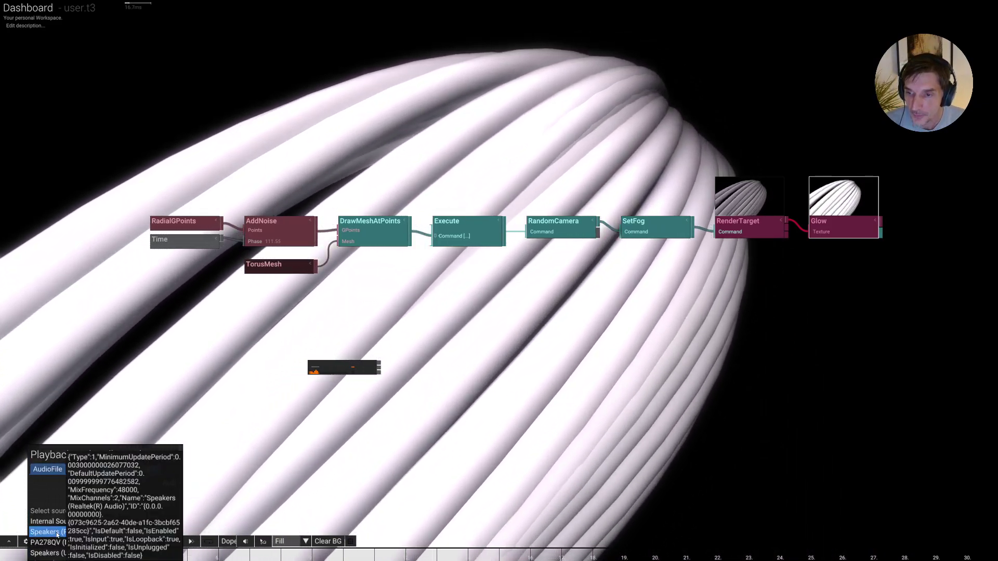
{"action": "left_click", "coordinate": [56, 534]}
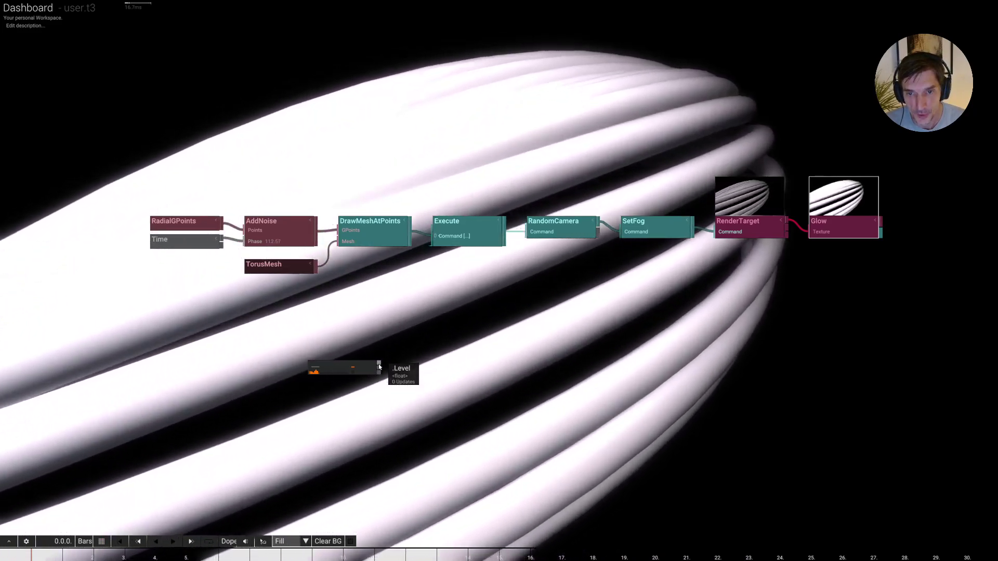
Feed AudioReaction's Level output into a new SampleGradient and connect its colour output to RenderTarget's ClearColor.
{"action": "left_click_drag", "start_coordinate": [379, 366], "coordinate": [455, 362]}
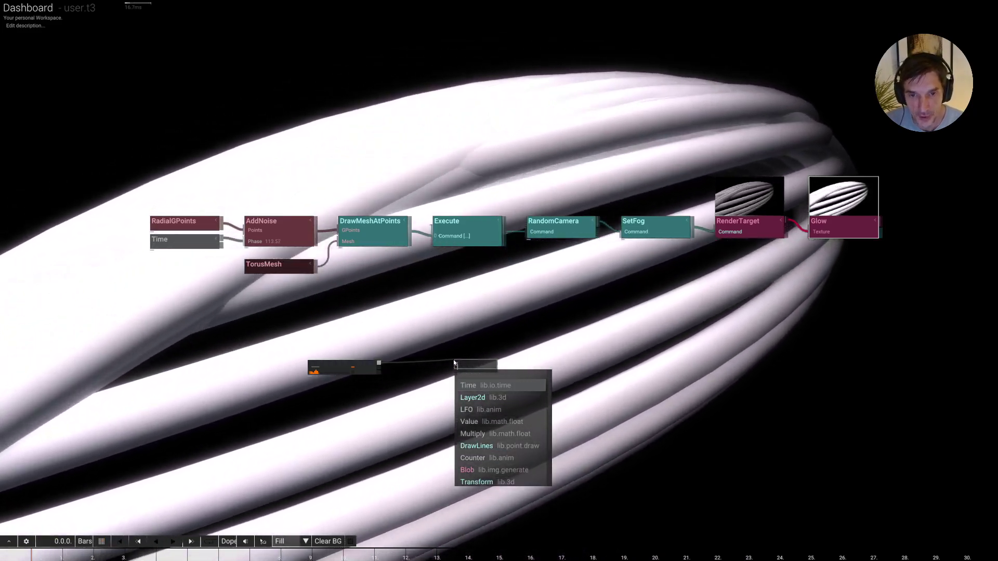
{"action": "type", "text": "s"}
{"action": "key", "text": "Return"}
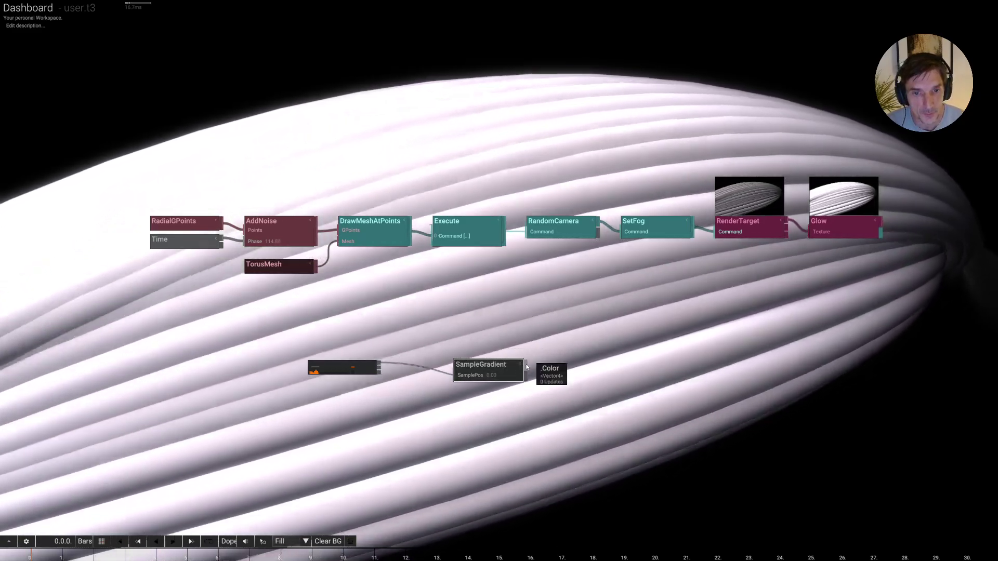
{"action": "left_click_drag", "start_coordinate": [525, 367], "coordinate": [712, 245]}
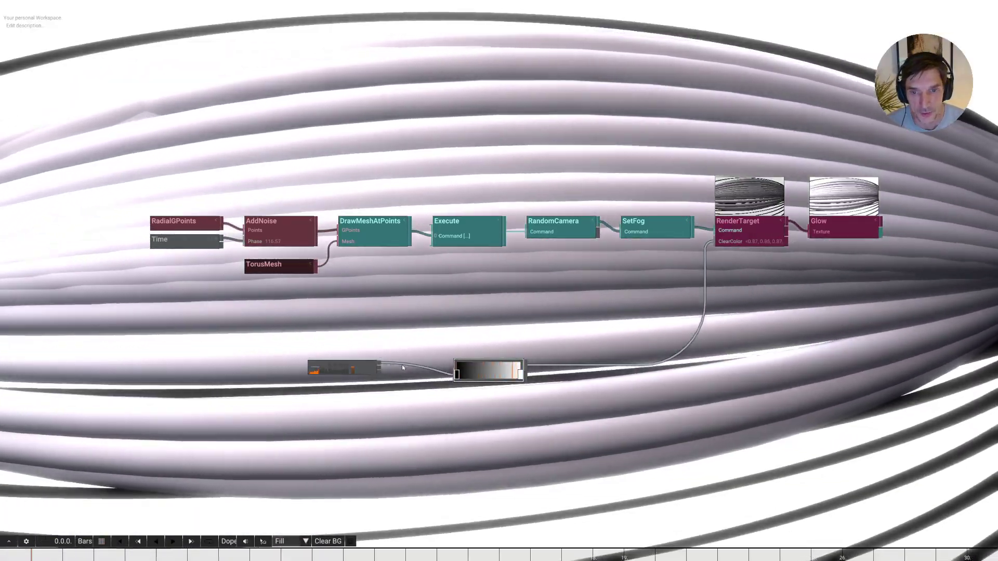
Recolour the SampleGradient's white end stop to a dark orange-red with hue 20, saturation 1.00 and brightness 0.44.
{"action": "scroll", "coordinate": [336, 381], "scroll_direction": "up", "scroll_amount": 2}
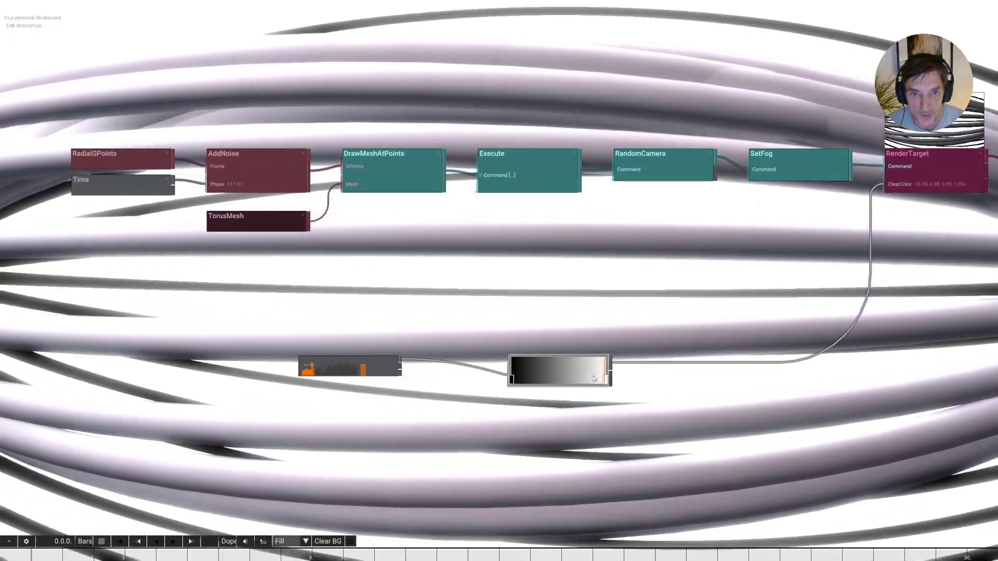
{"action": "left_click", "coordinate": [604, 380]}
{"action": "left_click_drag", "start_coordinate": [654, 423], "coordinate": [692, 435]}
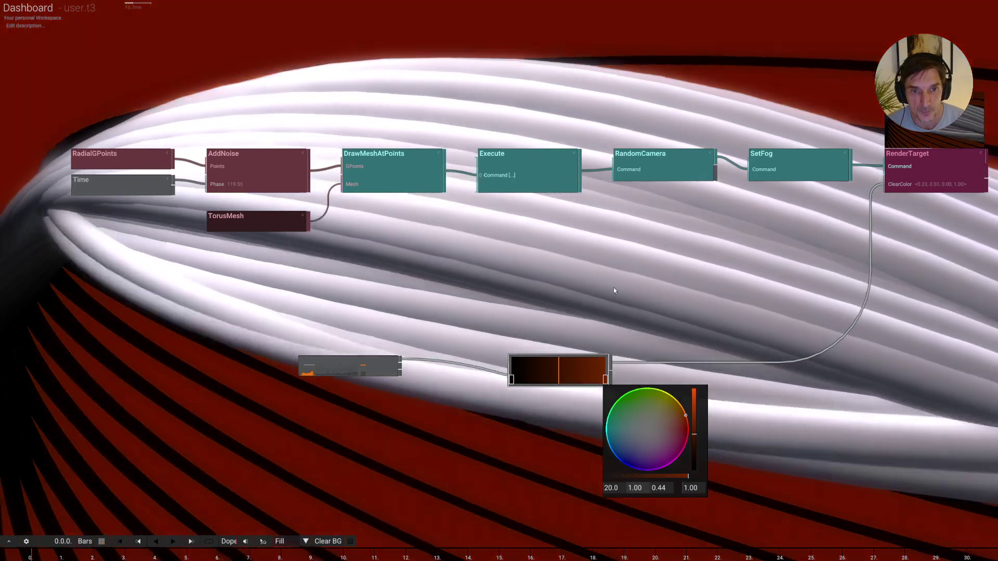
{"action": "left_click", "coordinate": [614, 288]}
Connect AudioReaction's HitCount output to the Seed input of RandomCamera.
{"action": "scroll", "coordinate": [588, 285], "scroll_direction": "down", "scroll_amount": 2}
{"action": "scroll", "coordinate": [553, 287], "scroll_direction": "up", "scroll_amount": 2}
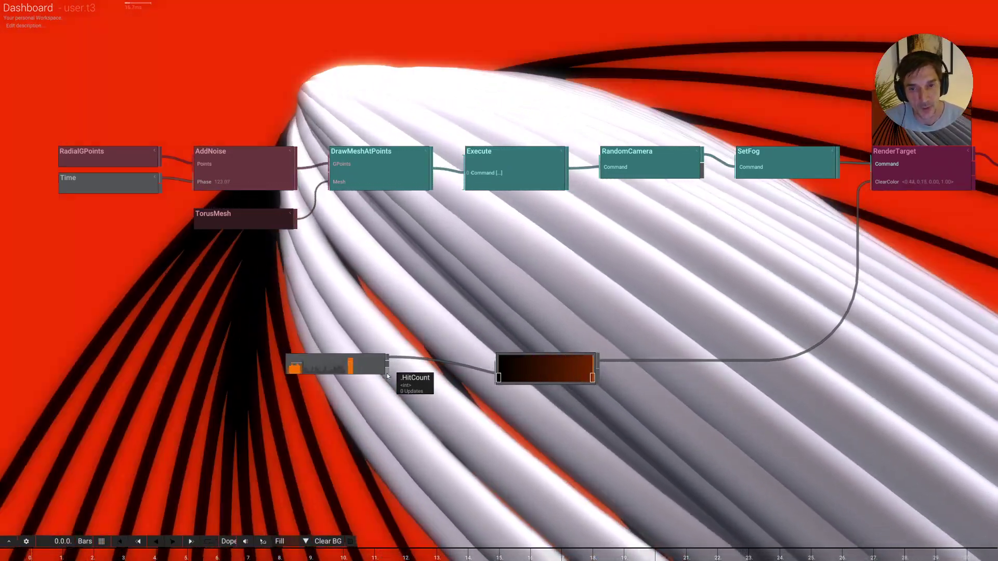
{"action": "left_click_drag", "start_coordinate": [387, 374], "coordinate": [593, 199]}
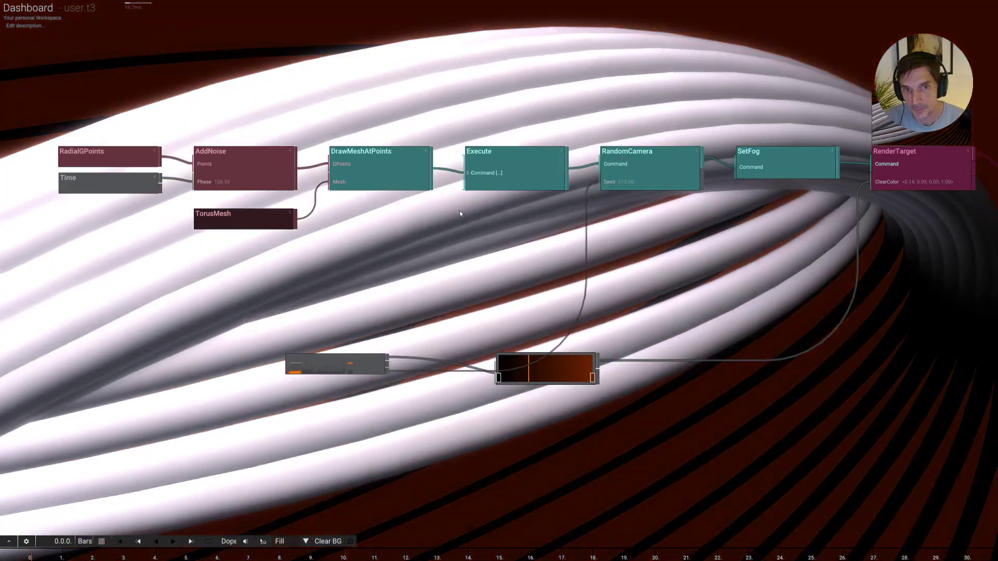
{"action": "scroll", "coordinate": [648, 251], "scroll_direction": "down", "scroll_amount": 3}
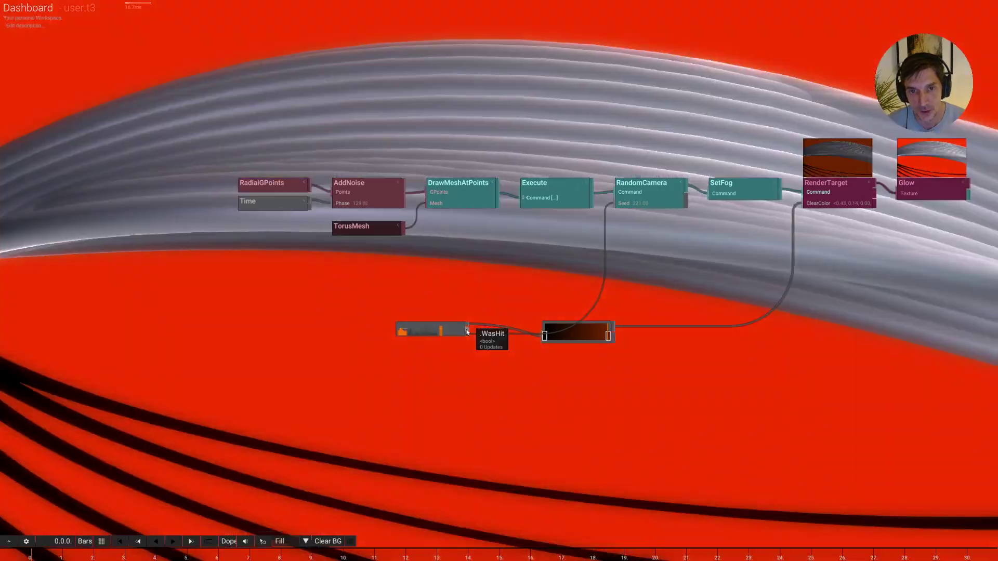
Branch off AudioReaction's WasHit output into a new trigger operator found by searching for "trig".
{"action": "left_click_drag", "start_coordinate": [467, 332], "coordinate": [487, 380]}
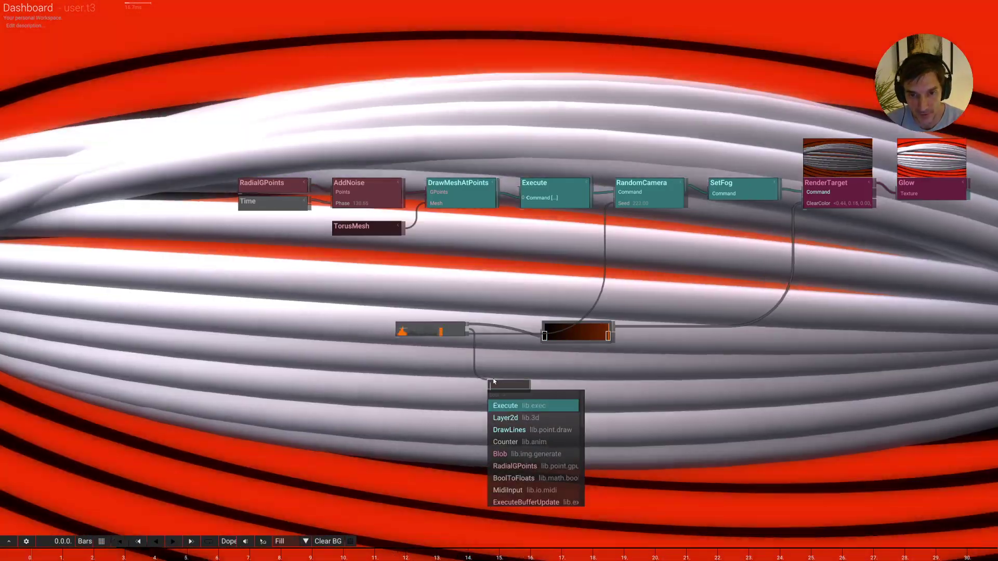
{"action": "type", "text": "trig"}
{"action": "key", "text": "Return"}
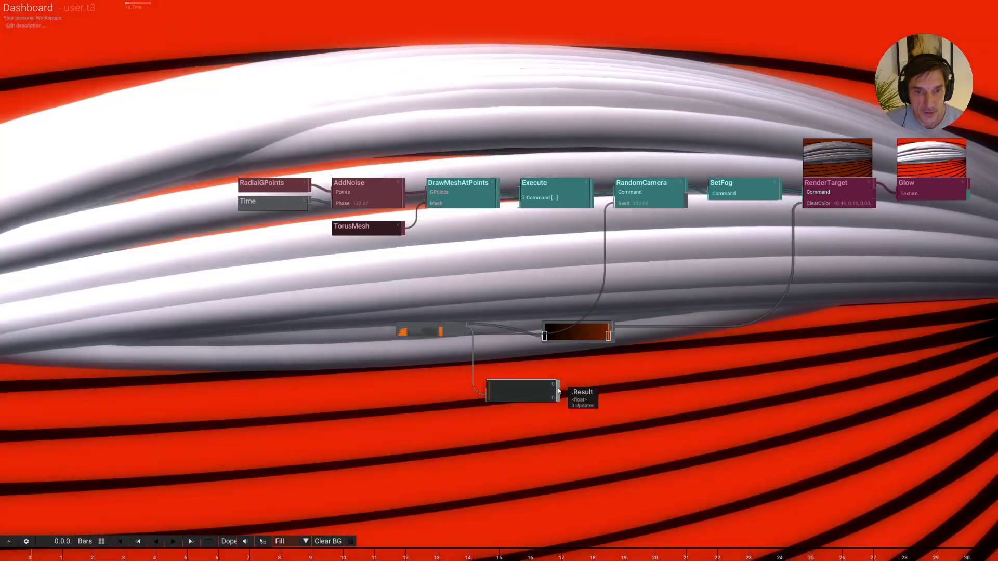
{"action": "left_click_drag", "start_coordinate": [558, 389], "coordinate": [591, 387]}
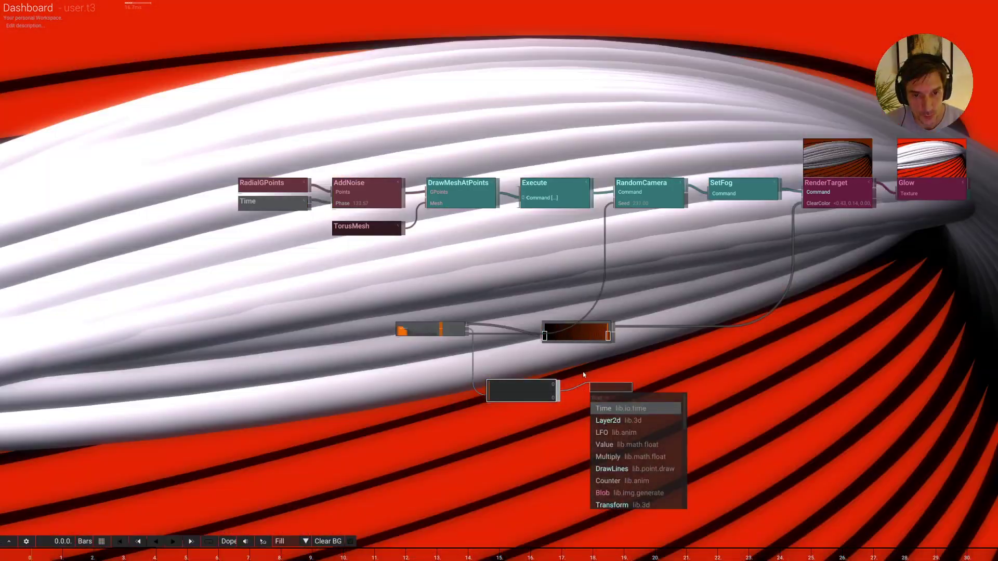
{"action": "key", "text": "Escape"}
{"action": "left_click_drag", "start_coordinate": [598, 385], "coordinate": [597, 385]}
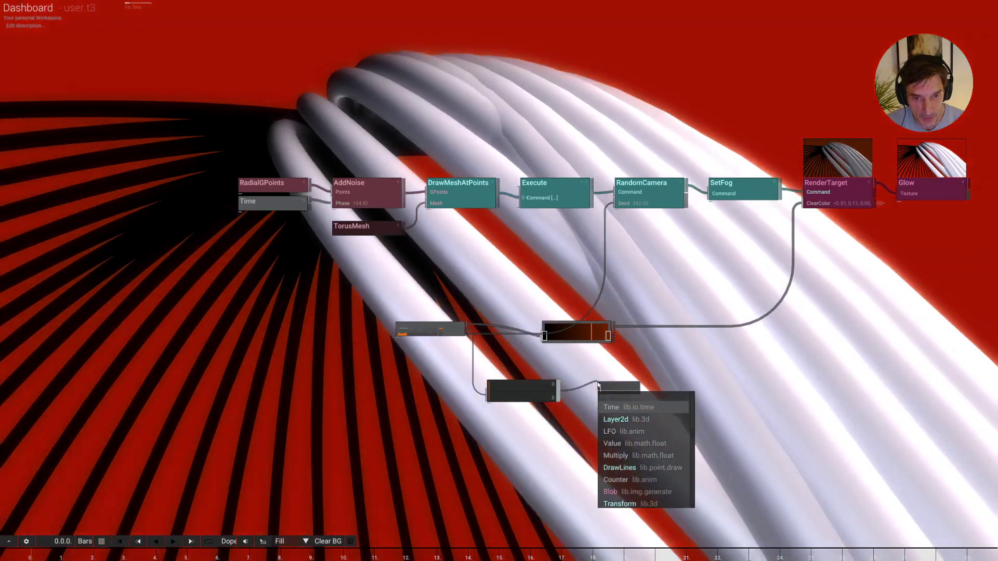
{"action": "type", "text": "ler"}
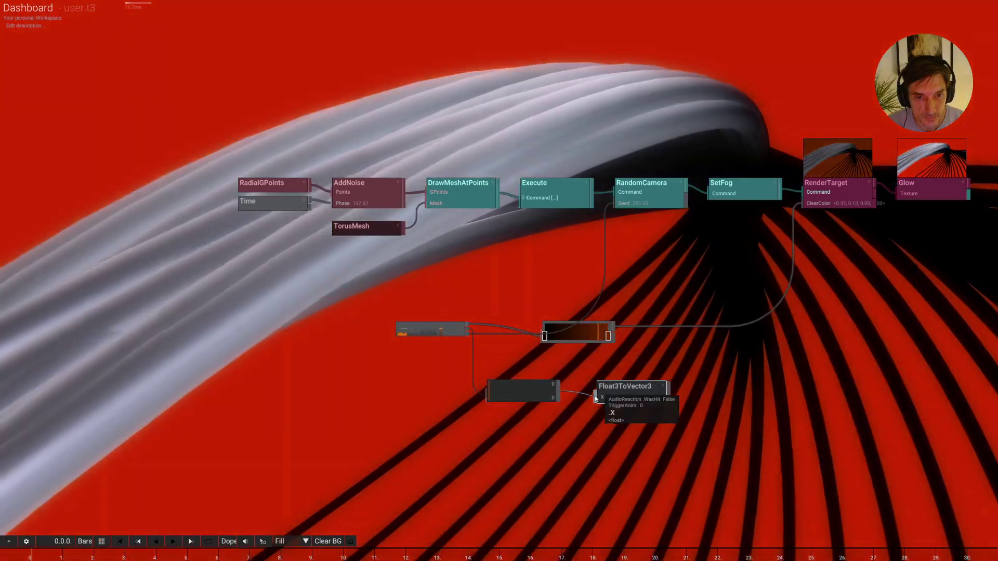
{"action": "key", "text": "Escape"}
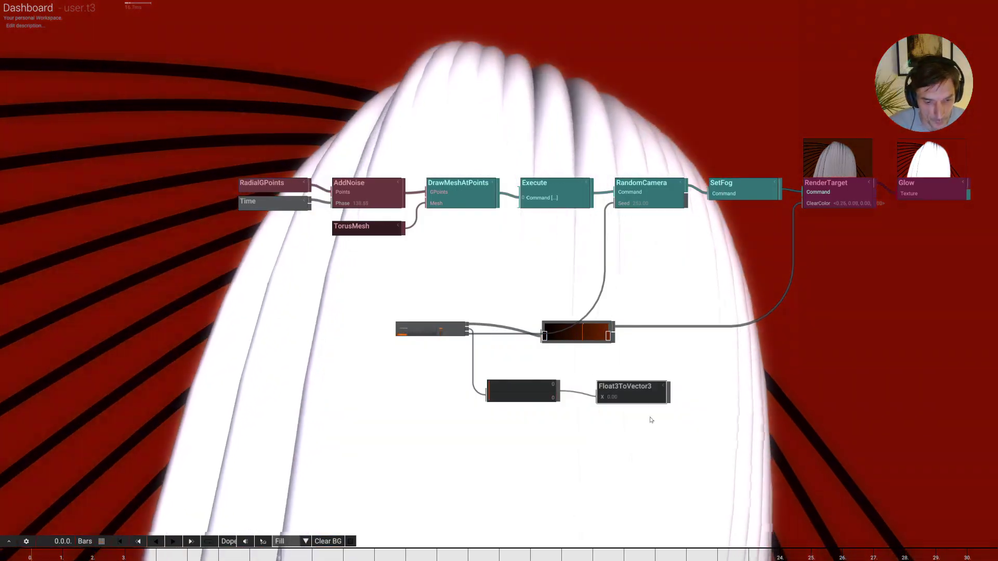
Add a PerlinNoise3 operator, connect TriggerAnim's Result to its Scale, and feed its output into RandomCamera's RotationOffset.
{"action": "left_click_drag", "start_coordinate": [558, 391], "coordinate": [594, 395]}
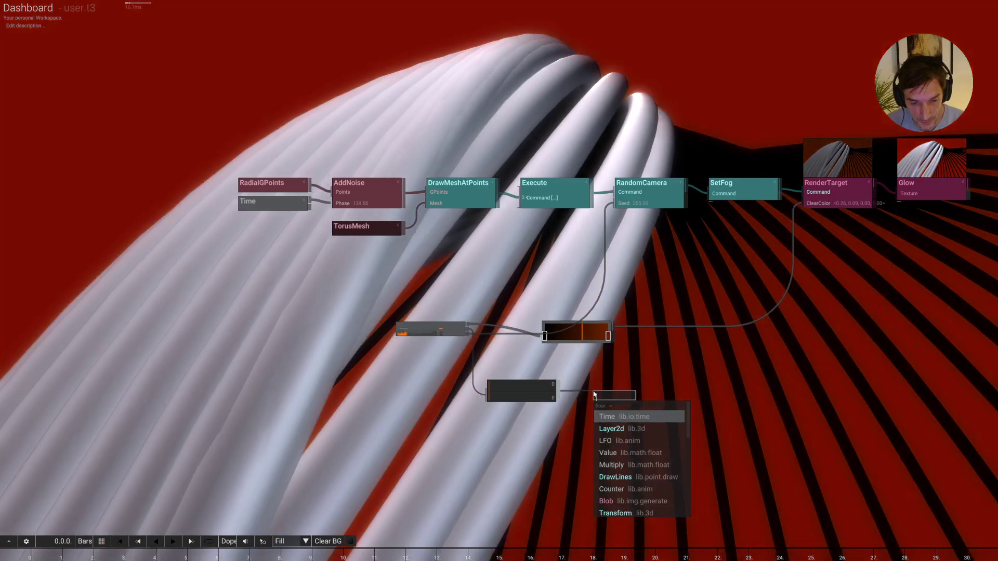
{"action": "type", "text": "perlin"}
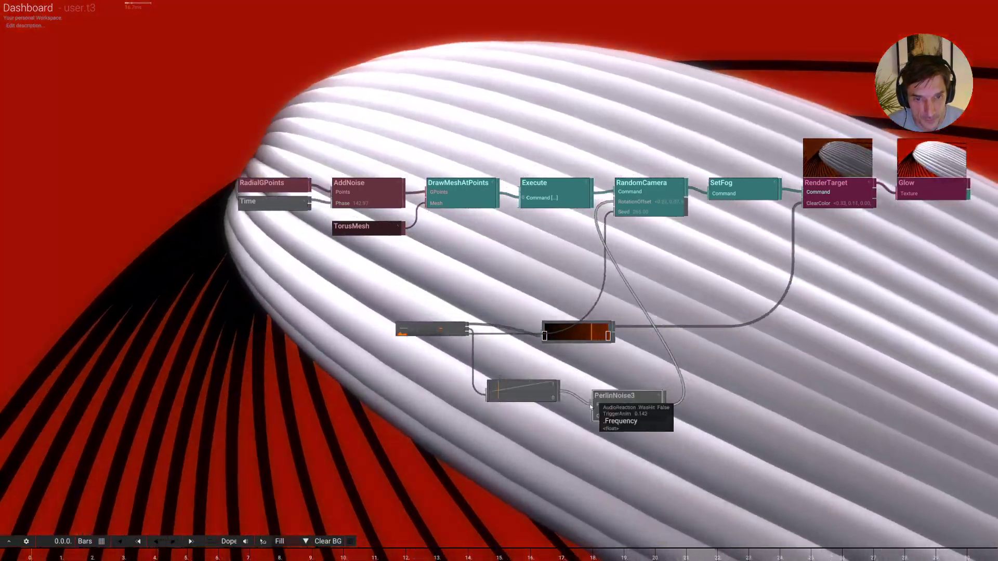
{"action": "left_click_drag", "start_coordinate": [589, 405], "coordinate": [586, 415]}
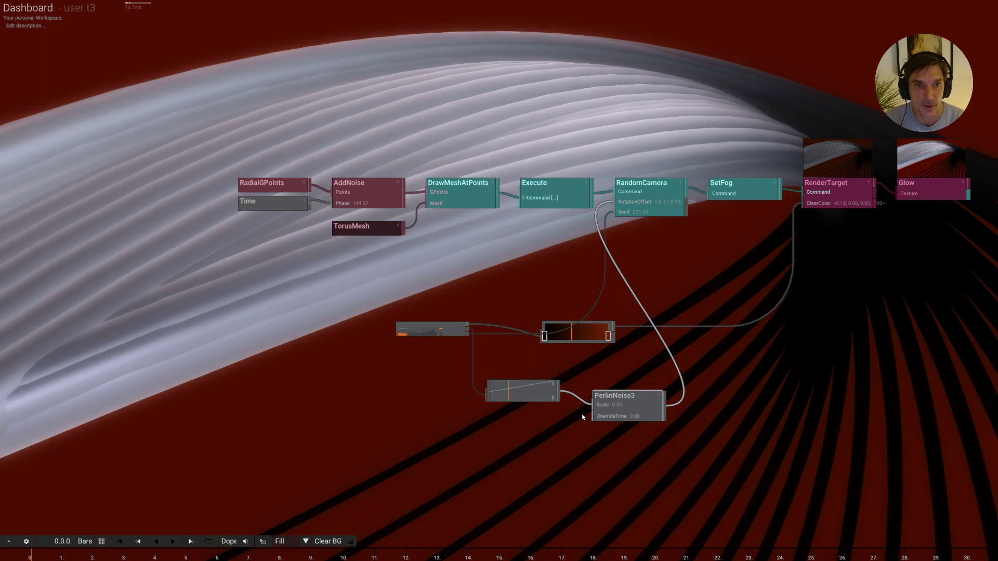
Change TriggerAnim's Shape to the option with a damped, oscillating curve.
{"action": "left_click", "coordinate": [521, 389]}
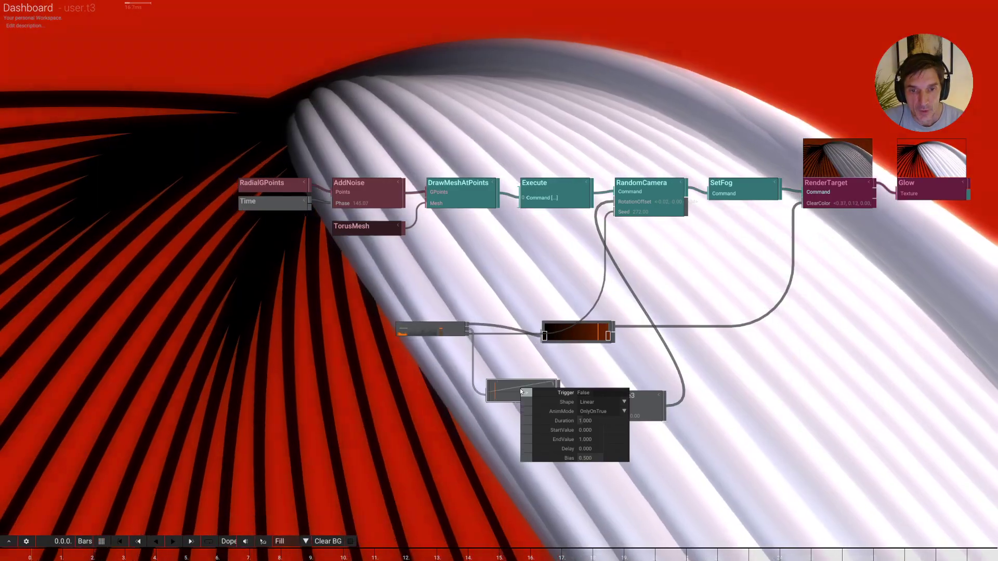
{"action": "left_click", "coordinate": [595, 401]}
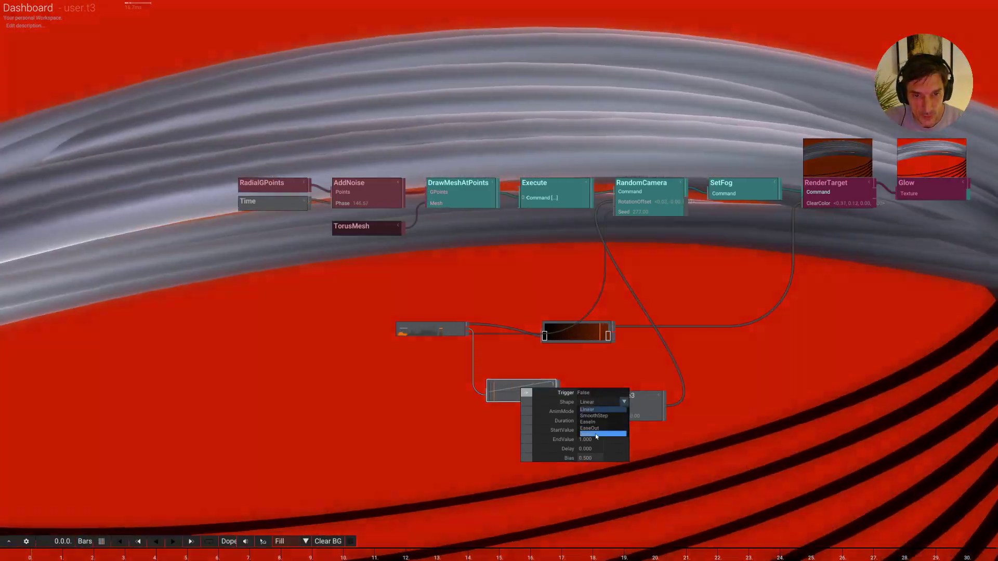
{"action": "left_click", "coordinate": [593, 434]}
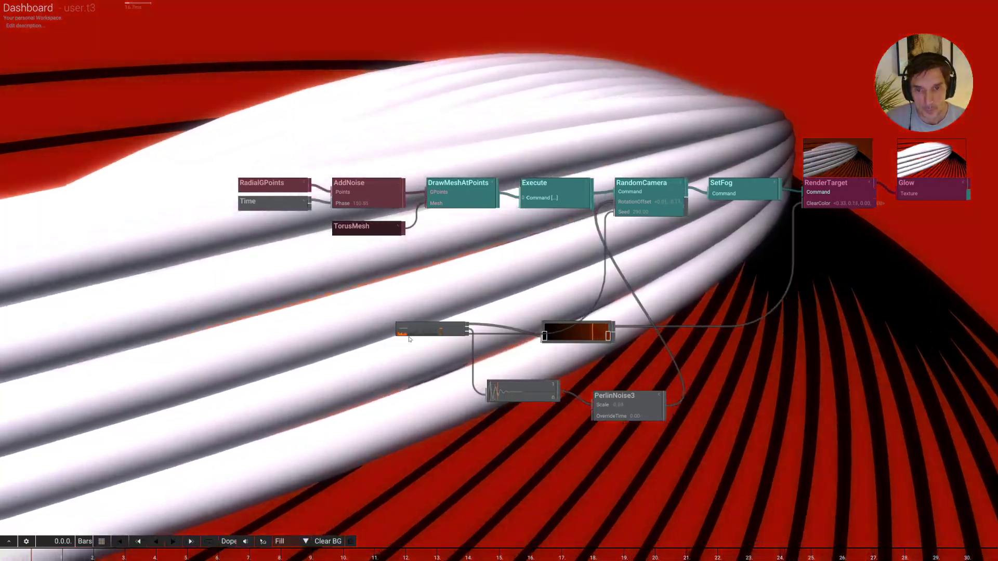
Tidy the graph by moving AudioReaction further up and away from SampleGradient and aligning PerlinNoise3 beside TriggerAnim.
{"action": "left_click_drag", "start_coordinate": [412, 327], "coordinate": [385, 285]}
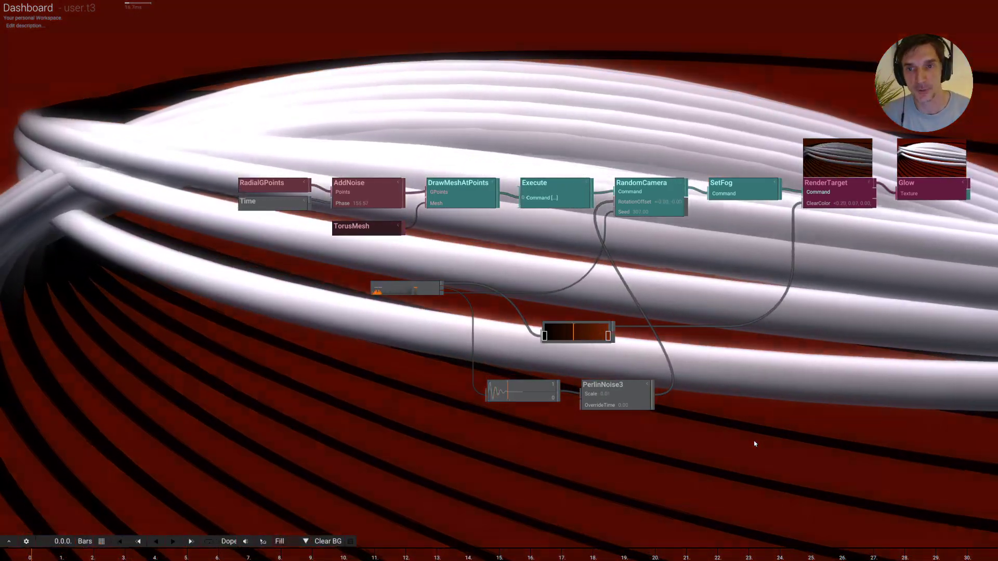
{"action": "left_click_drag", "start_coordinate": [834, 341], "coordinate": [778, 377]}
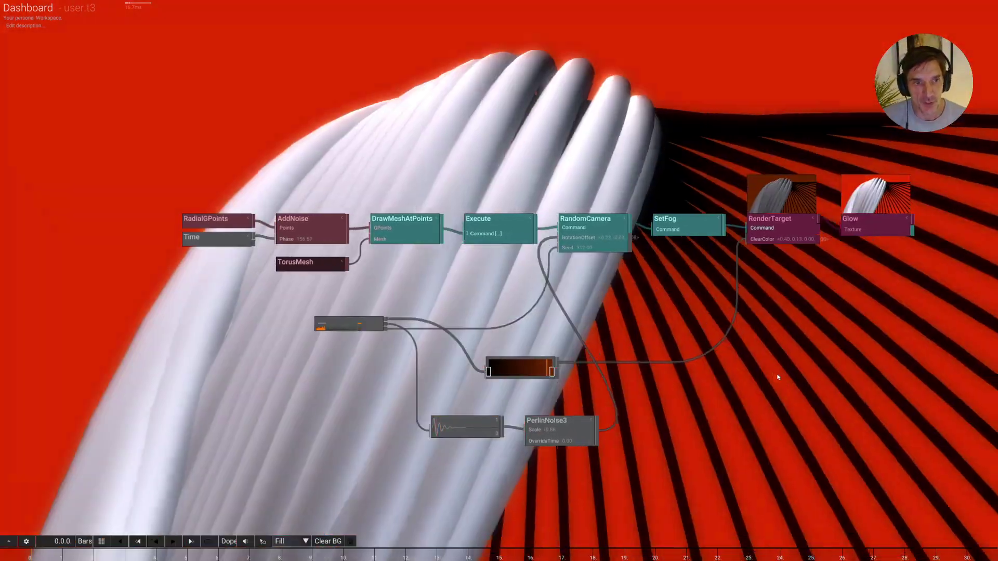